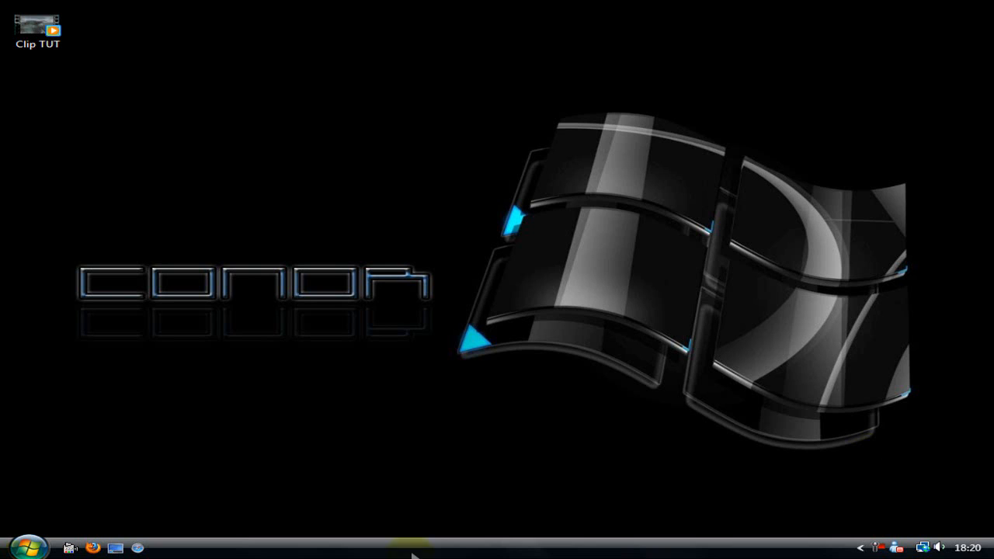
- Bring up the Start menu's installed-programs list to find Vegas Pro 9.0
left_click(29, 548)
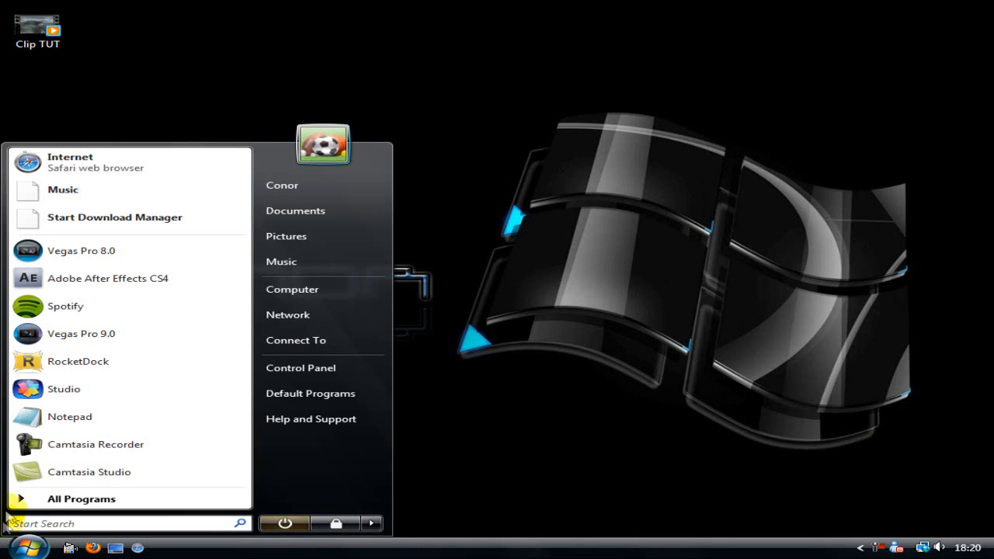
left_click(739, 420)
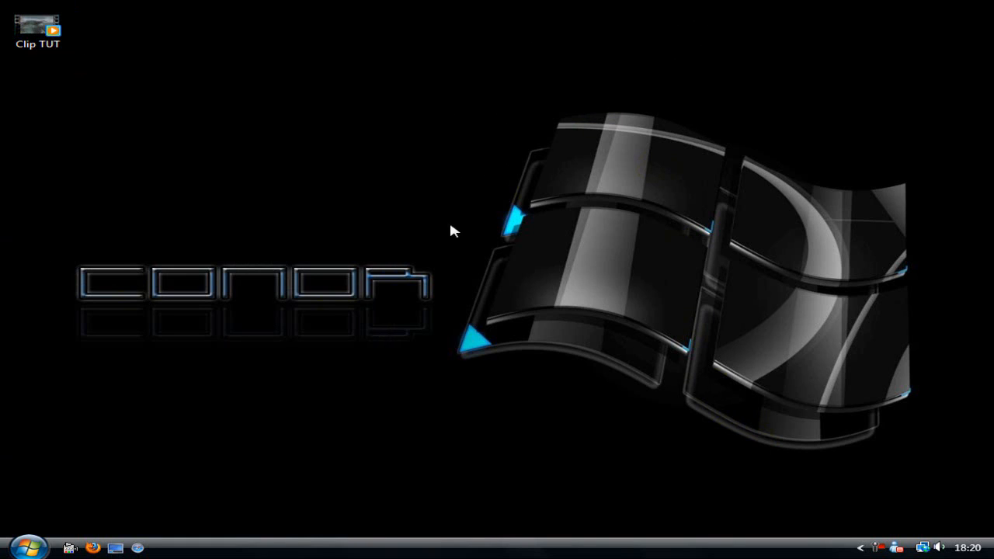
left_click(29, 547)
- Launch Vegas Pro 9.0 and import Clip TUT.wmv from the Desktop onto the timeline
left_click(55, 323)
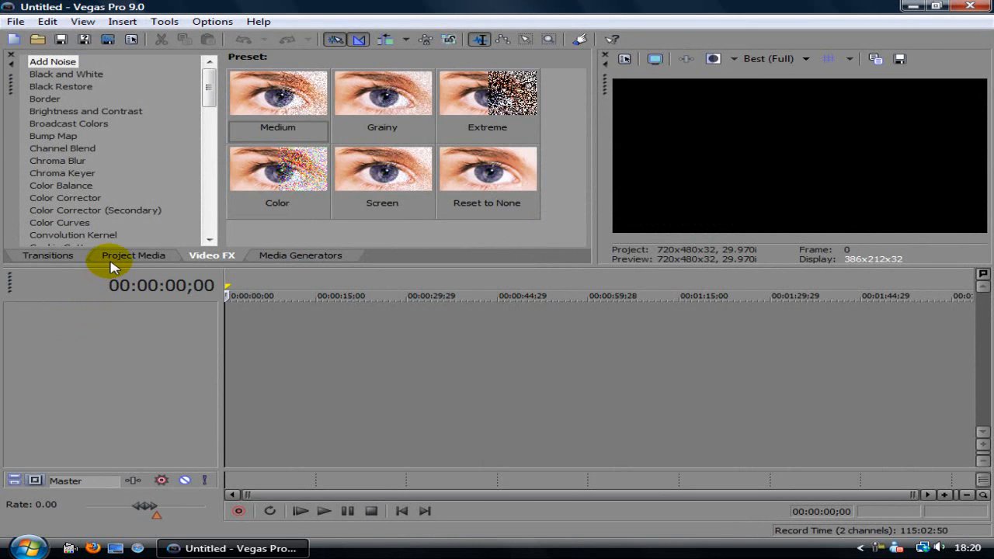
left_click(113, 264)
left_click(39, 62)
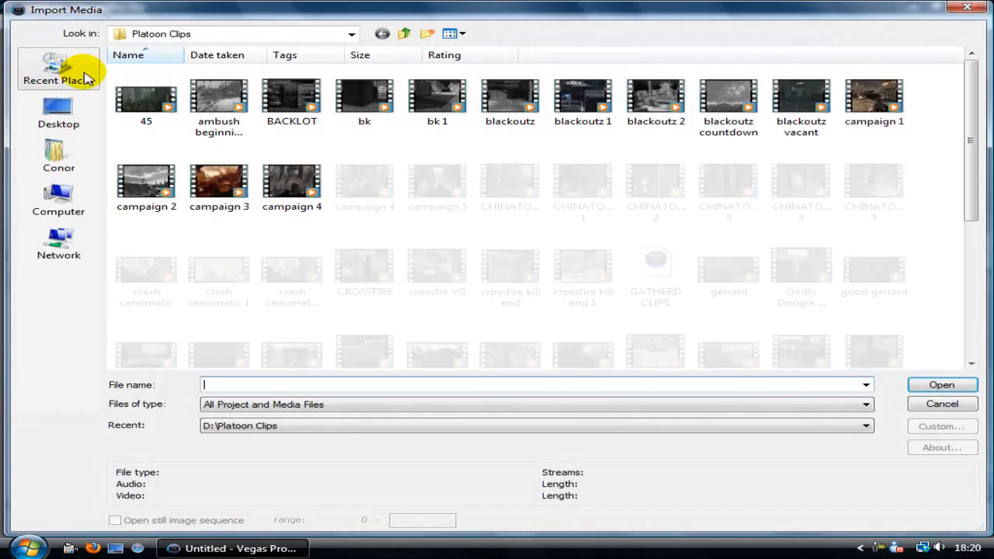
left_click(59, 113)
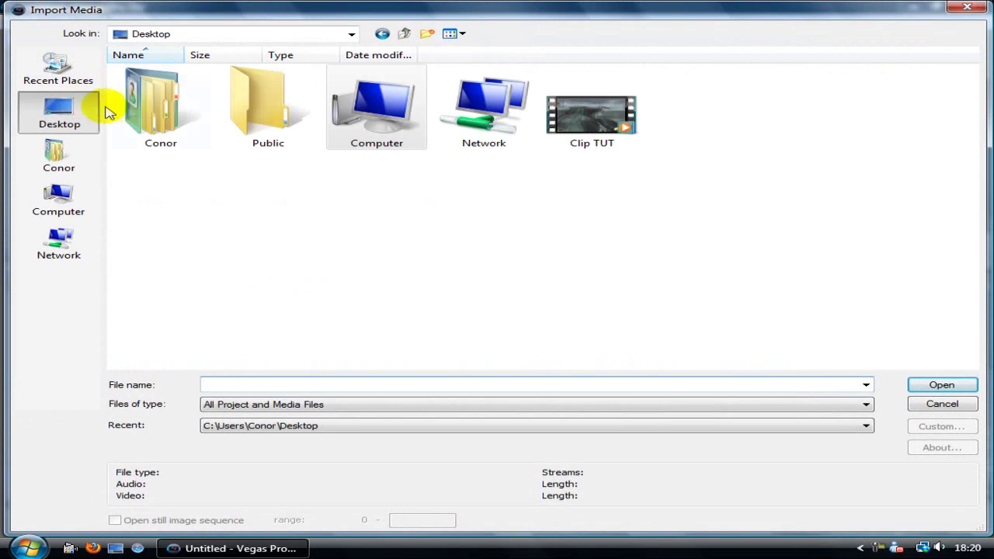
double_click(614, 118)
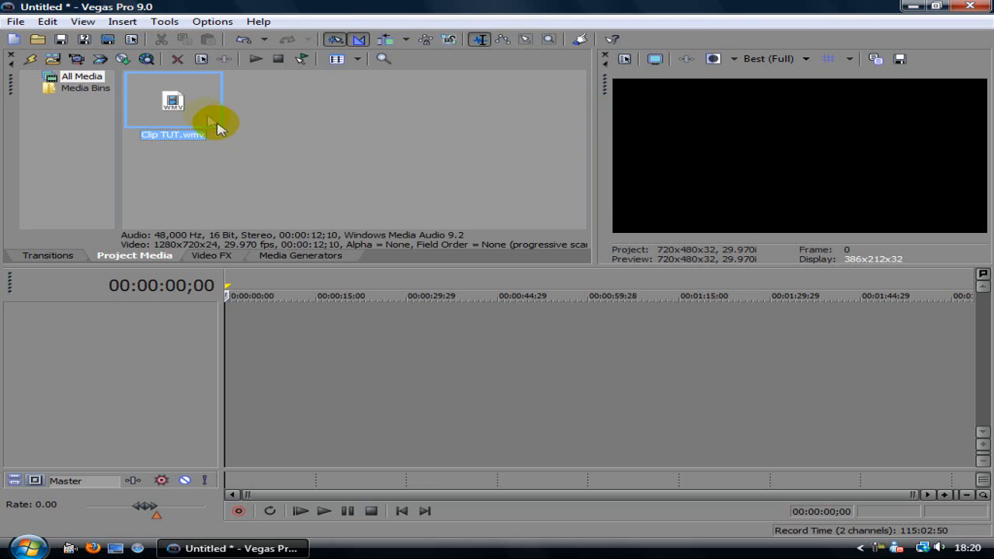
left_click_drag(203, 285, 227, 326)
- Play the clip briefly and set preview quality to Best > Auto
left_click(264, 326)
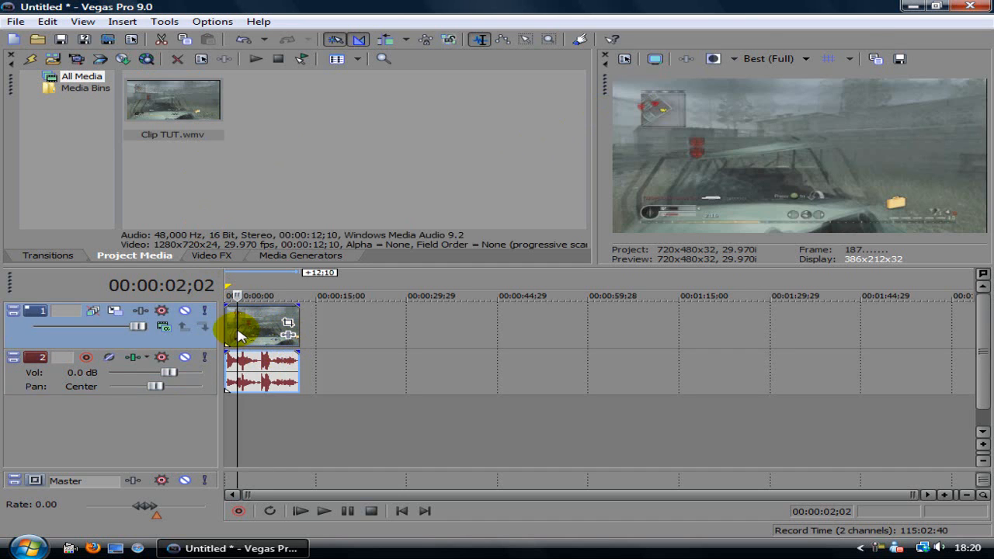
left_click(324, 511)
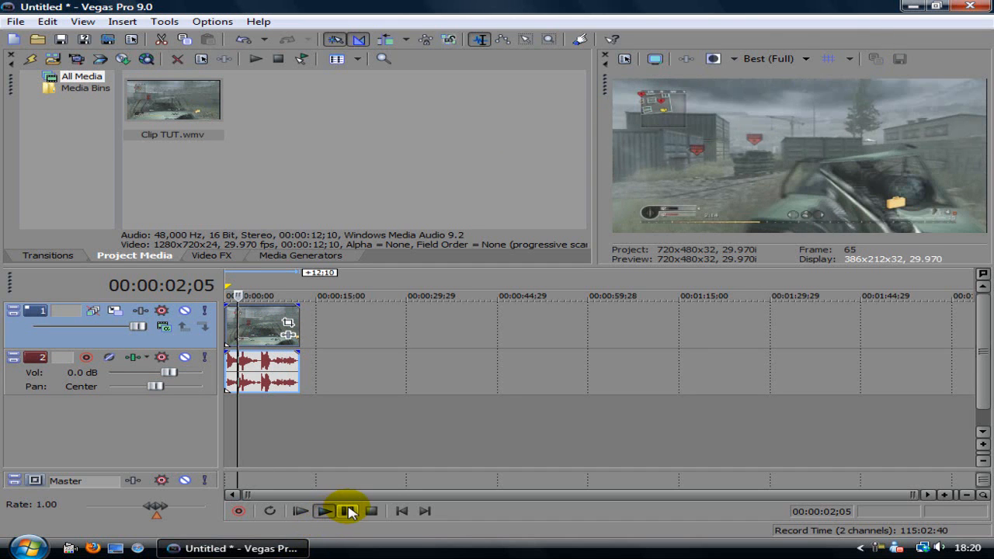
left_click(350, 511)
left_click(806, 59)
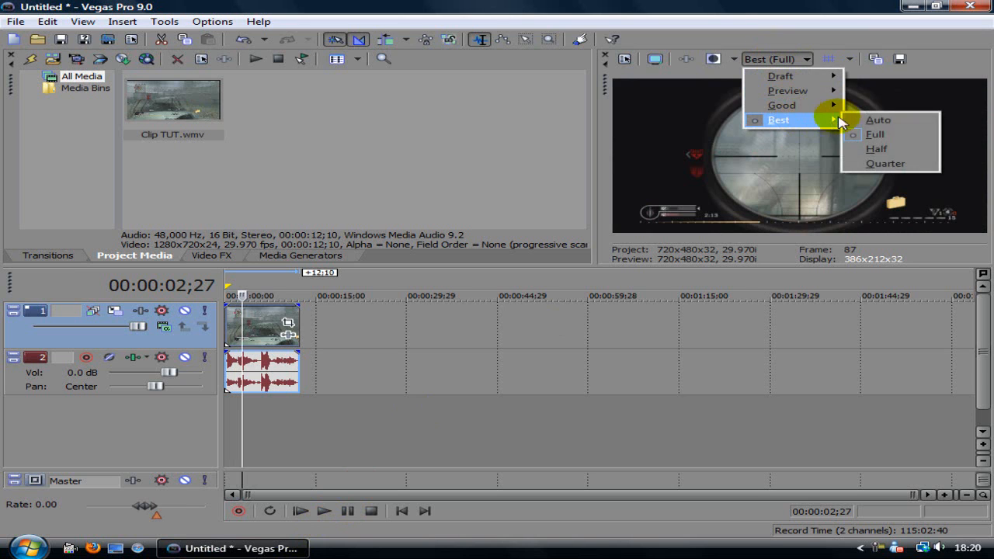
left_click(877, 119)
- Play the clip from the start, then time-select its entire duration
left_click(300, 511)
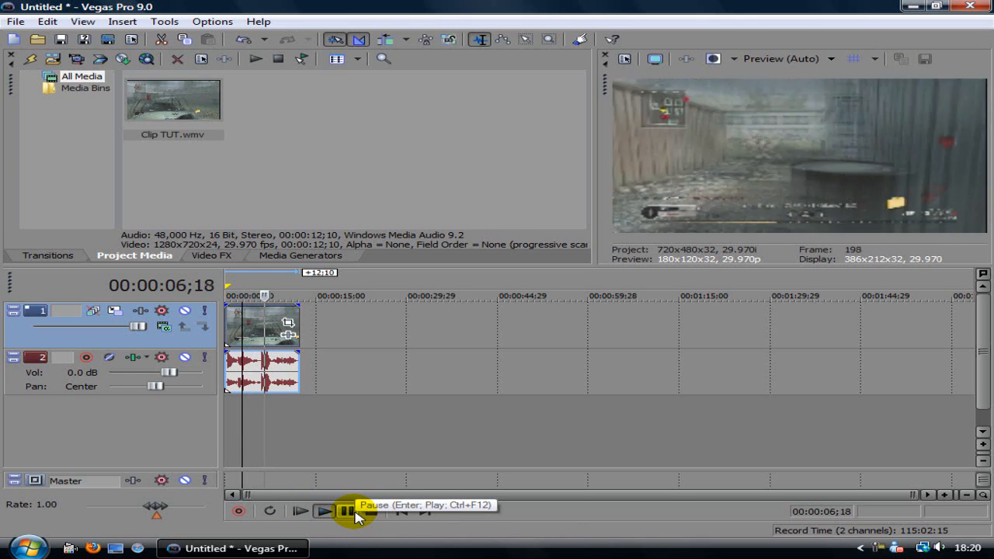
left_click(348, 511)
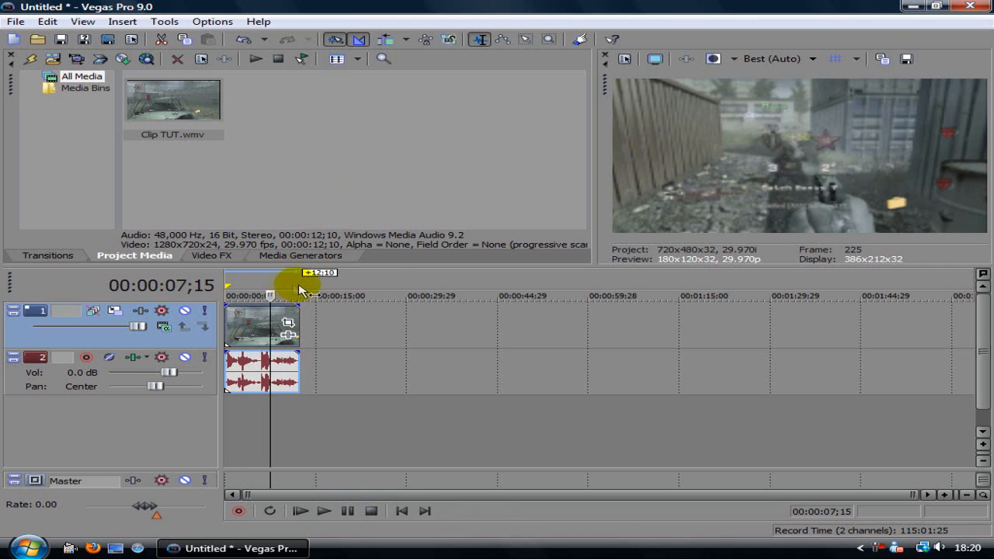
left_click_drag(310, 291, 227, 291)
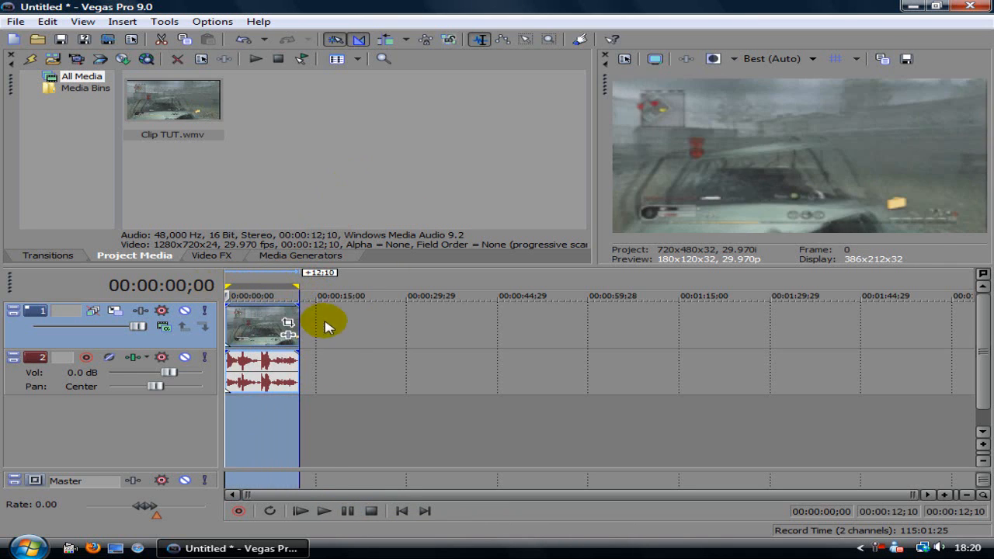
scroll(326, 327, "up", 3)
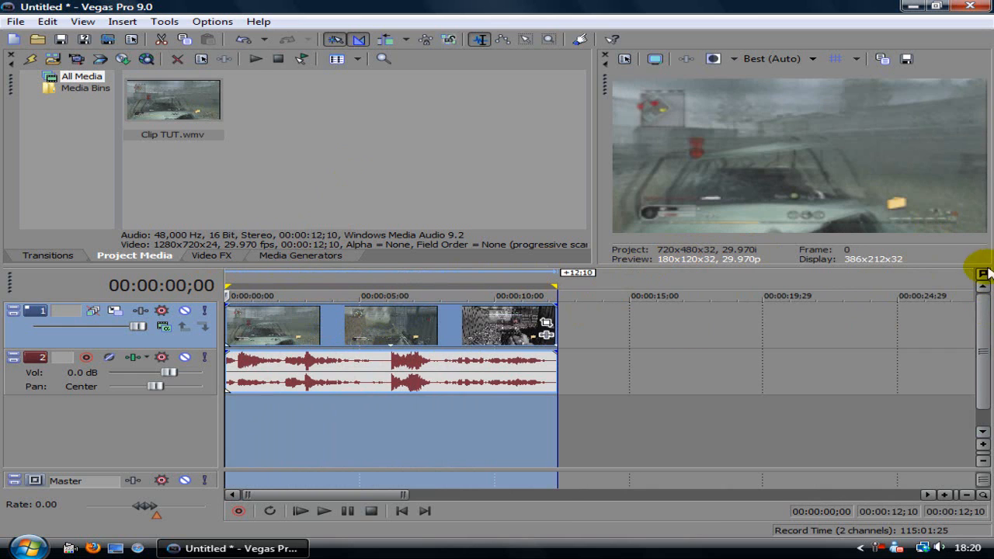
- Build a Dynamic RAM Preview (Shift+B) of the selection via Tools and play it back
left_click(164, 24)
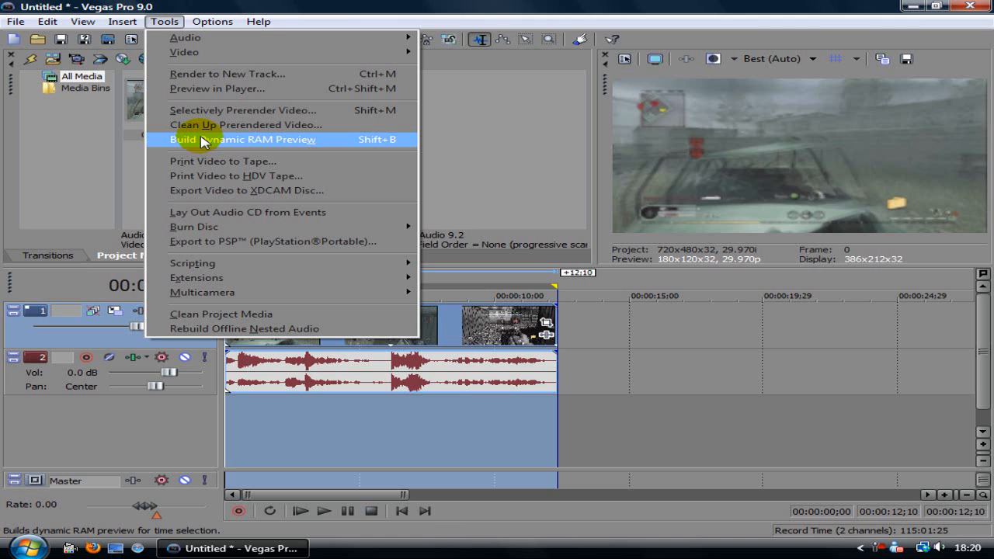
left_click(203, 141)
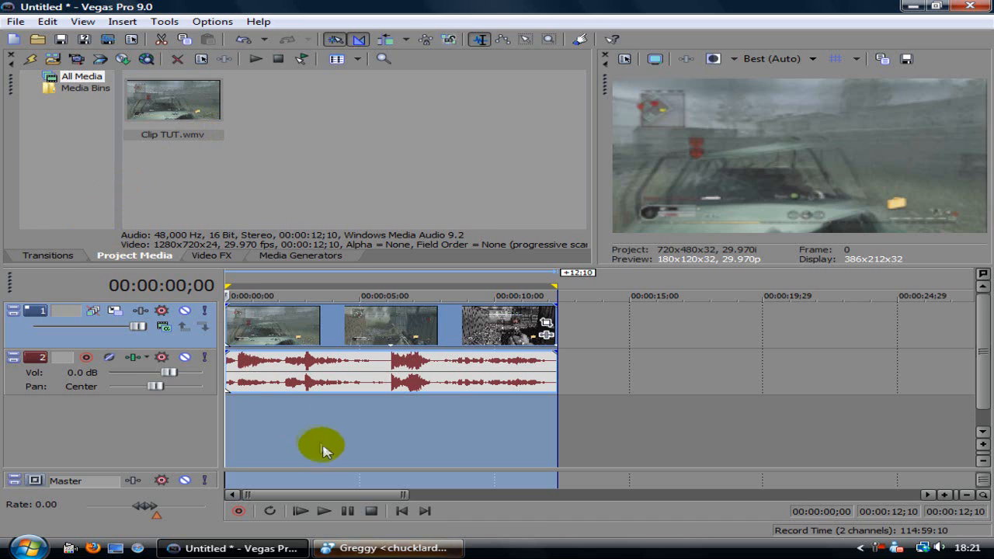
left_click(347, 511)
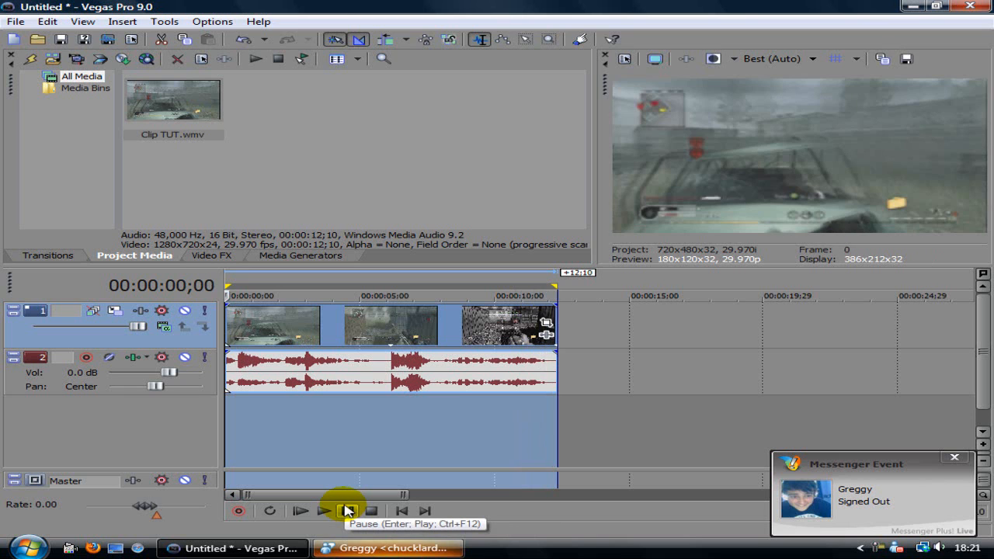
- Replay the preview, close the popped-up Messenger window, and pause about four seconds in
left_click(347, 511)
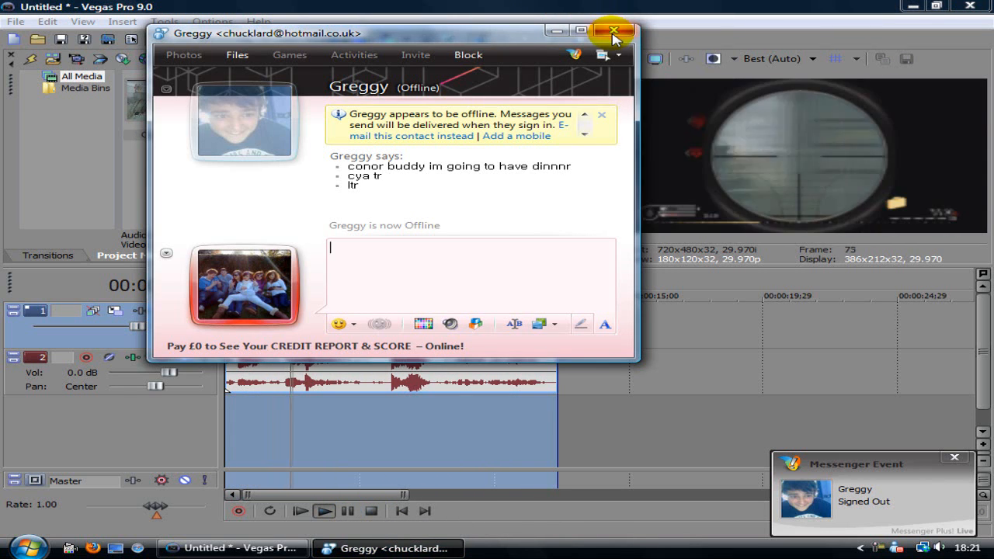
left_click(616, 35)
left_click(348, 511)
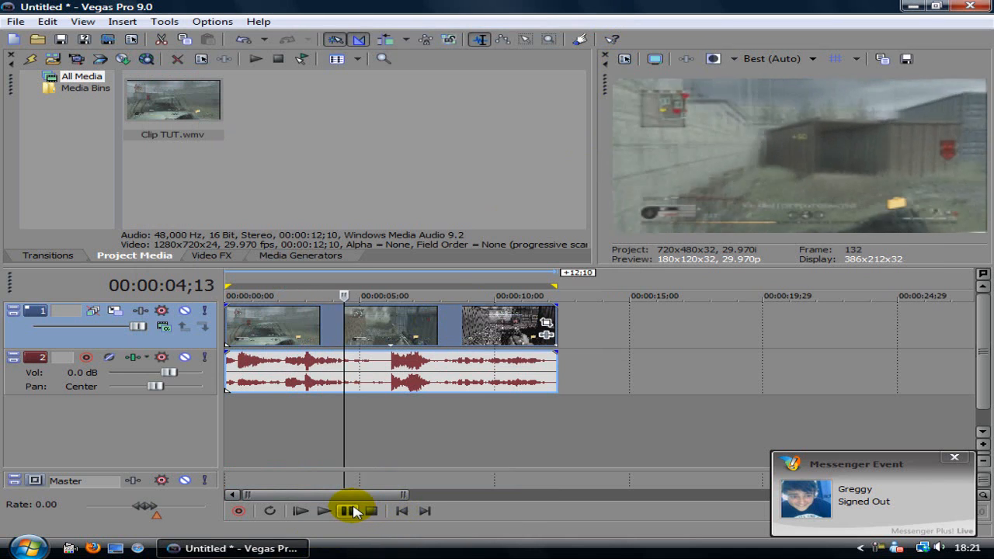
- Play the clip from the beginning through to 00:00:10;00 and stop
left_click(301, 511)
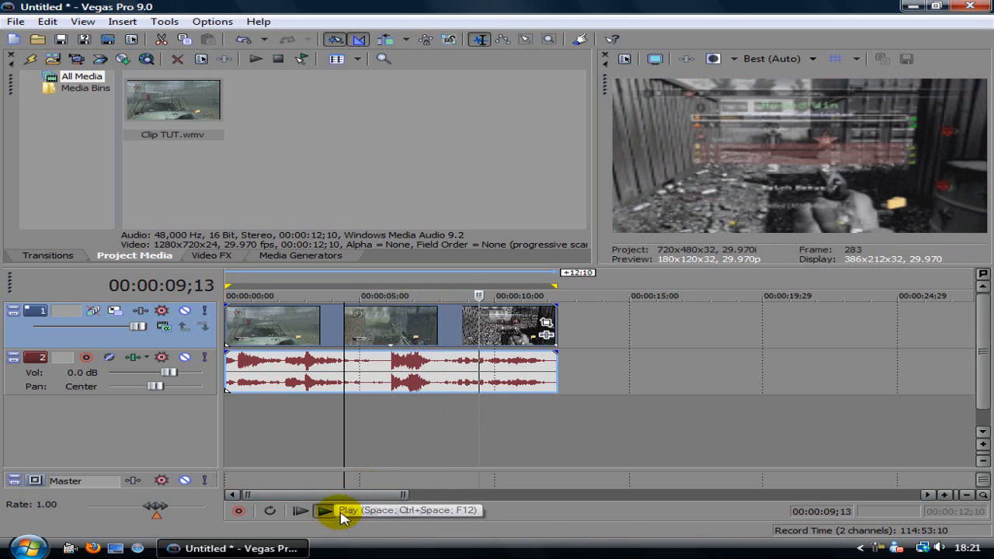
left_click(347, 511)
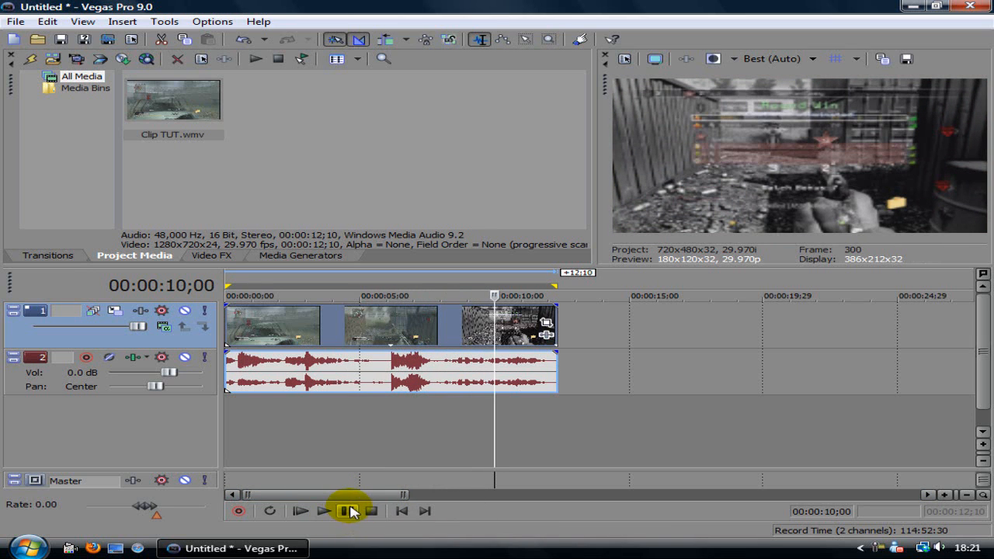
right_click(879, 549)
right_click(860, 548)
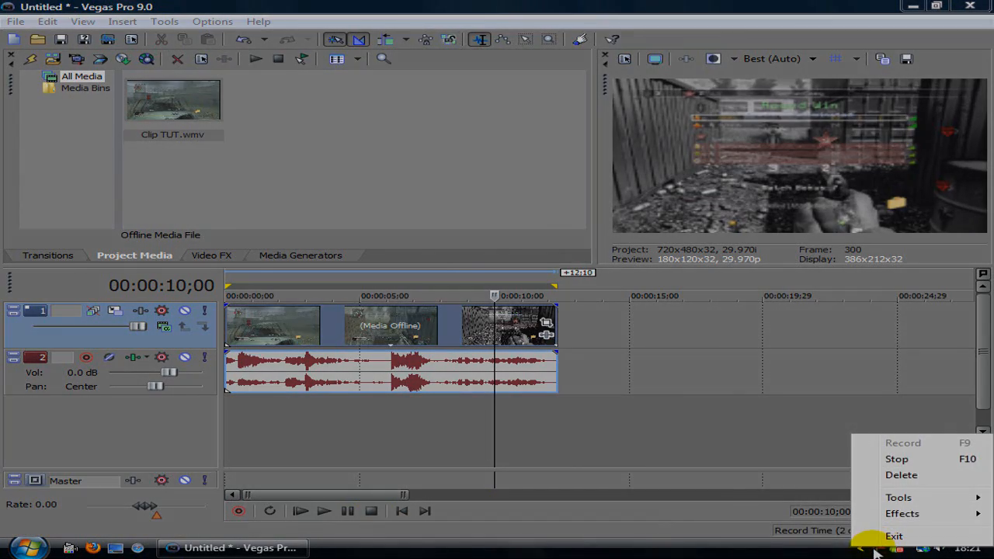